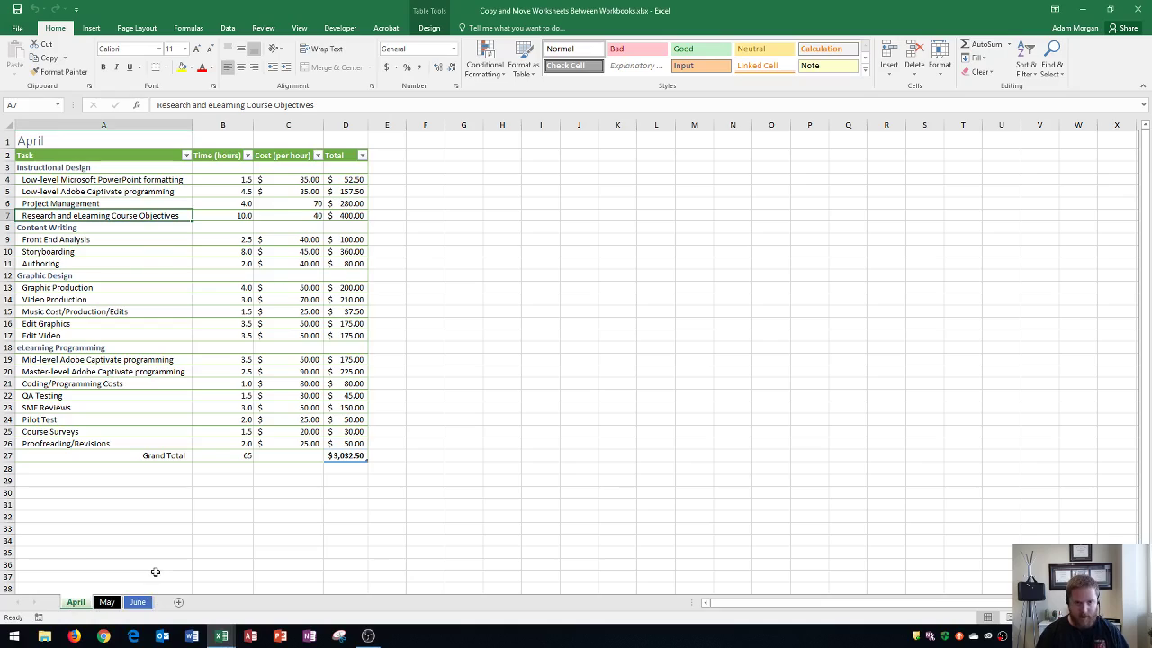
- Compare Copy and Move Worksheets Between Workbooks.xlsx and First 6 Months.xlsx side by side, and return both windows to full size
{"action": "key", "text": "super+Right"}
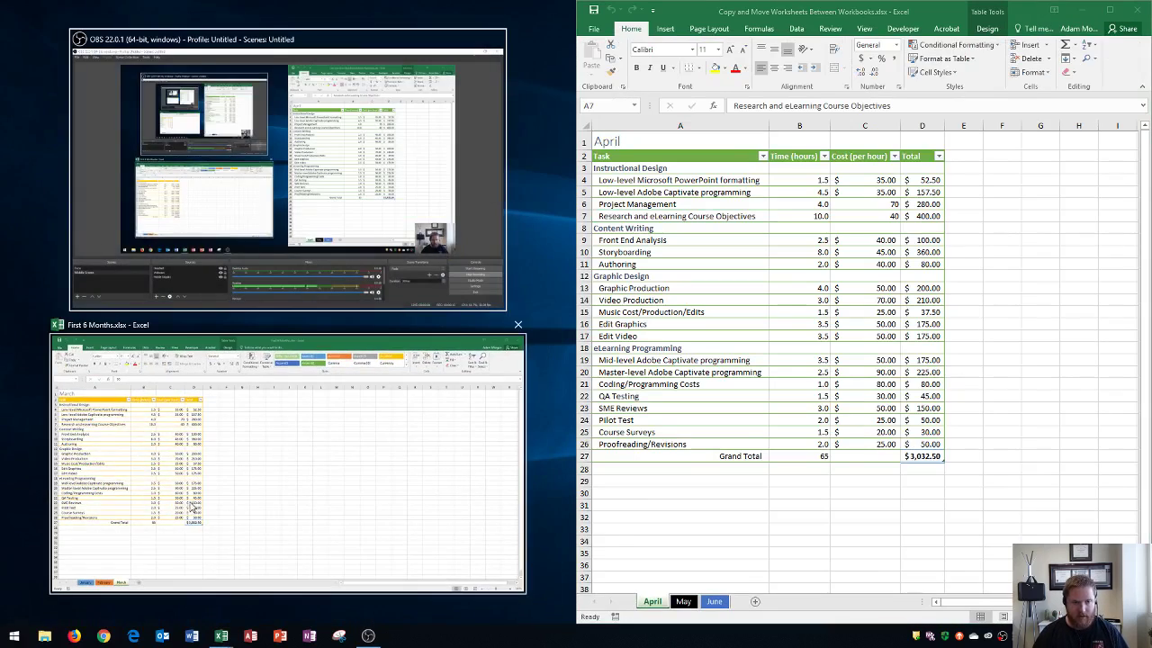
{"action": "left_click", "coordinate": [207, 562]}
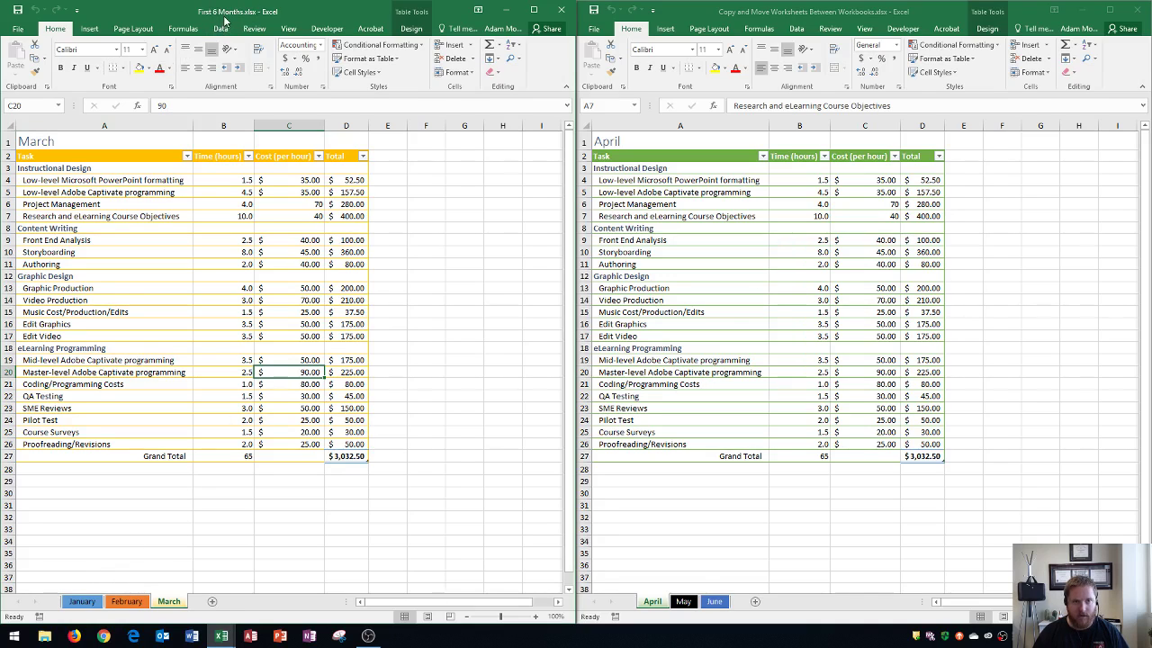
{"action": "left_click", "coordinate": [531, 10]}
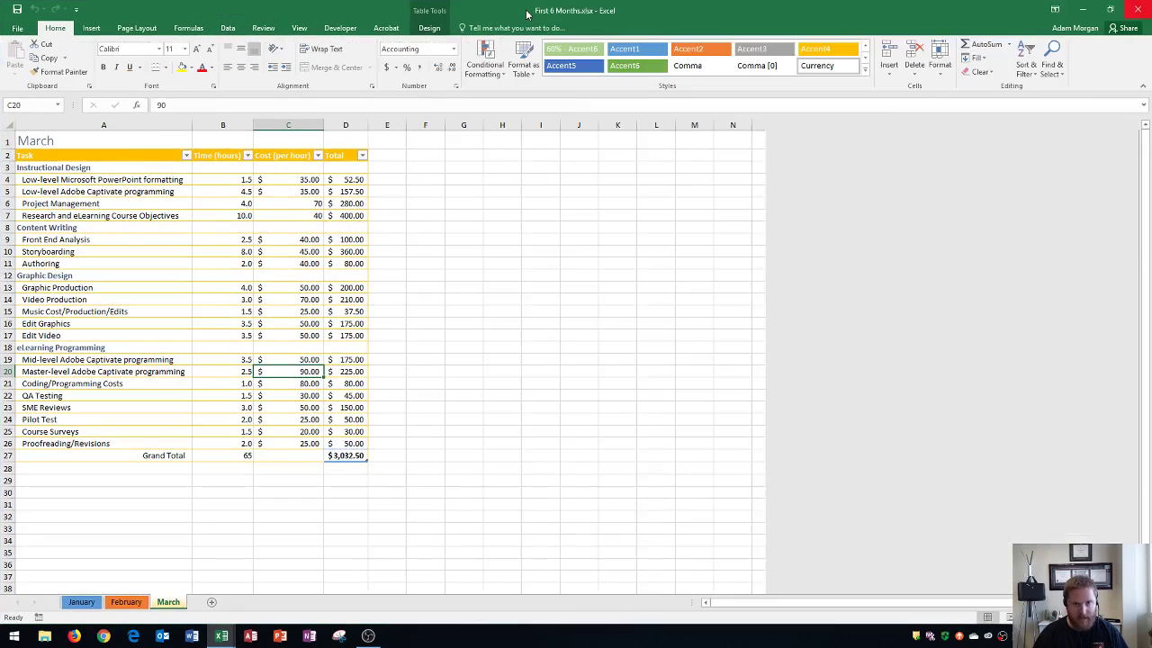
{"action": "double_click", "coordinate": [529, 13]}
{"action": "left_click", "coordinate": [1110, 9]}
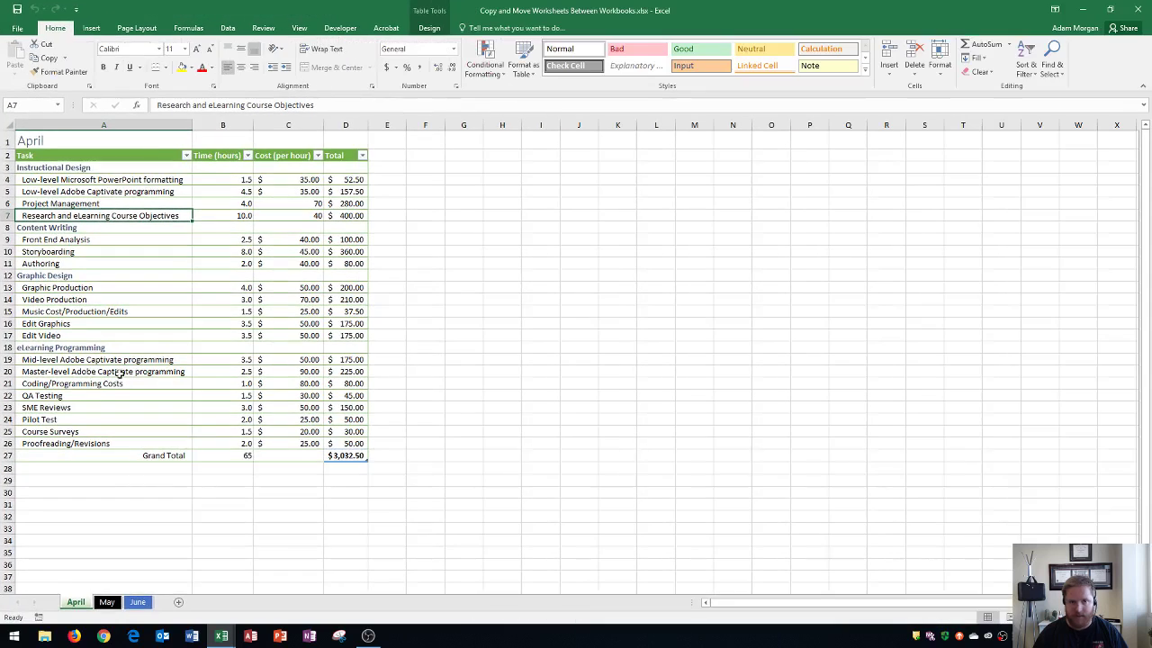
- Create a copy of the April sheet at the end of the First 6 Months.xlsx workbook
{"action": "right_click", "coordinate": [79, 605]}
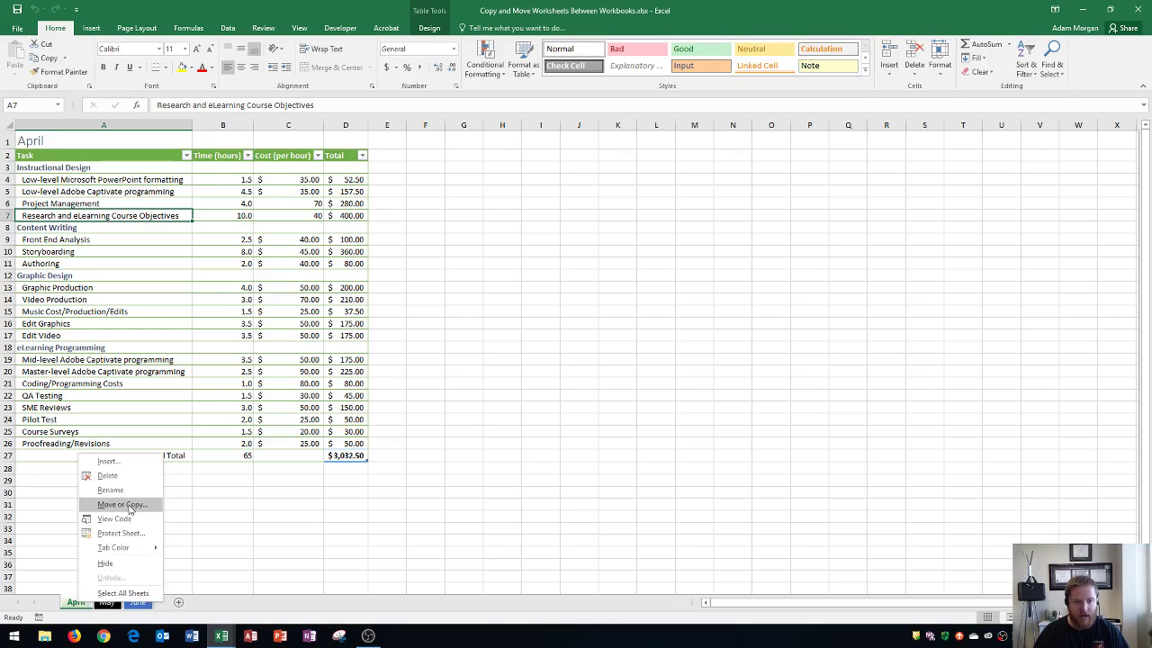
{"action": "left_click", "coordinate": [130, 507]}
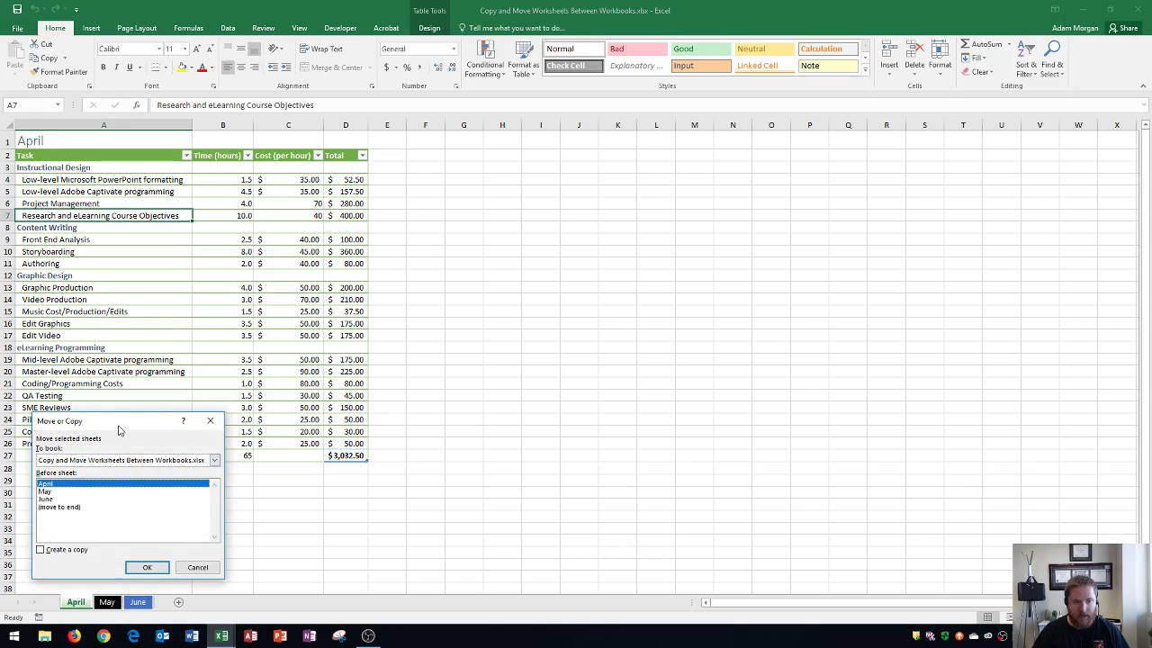
{"action": "left_click_drag", "start_coordinate": [117, 428], "coordinate": [504, 288]}
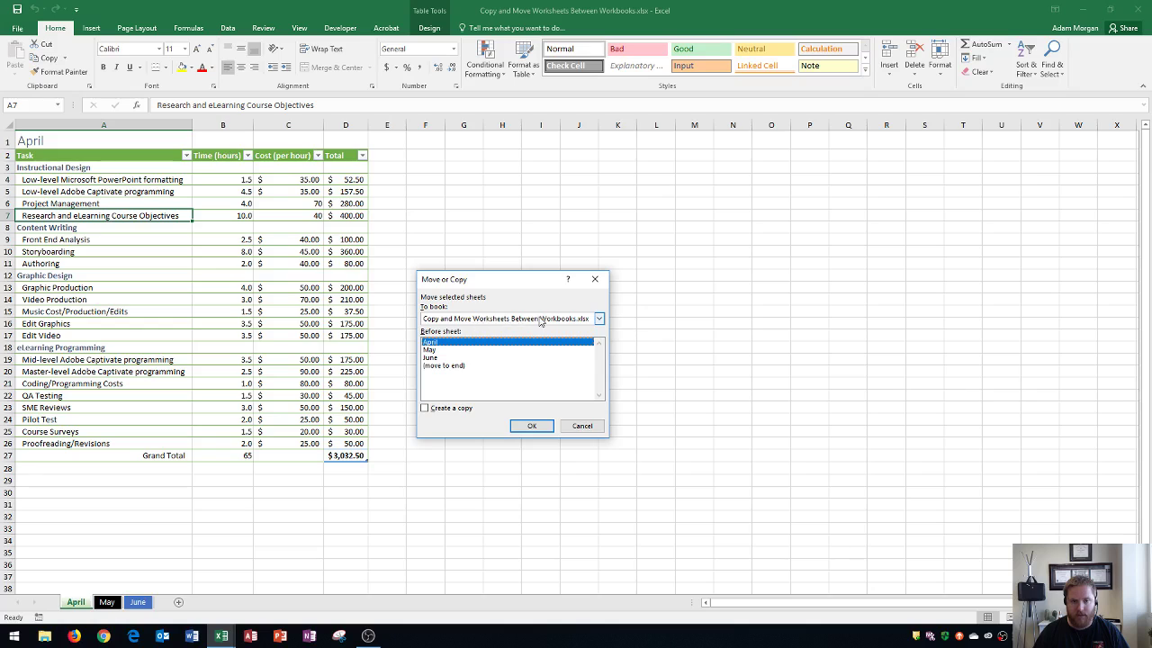
{"action": "left_click", "coordinate": [598, 319]}
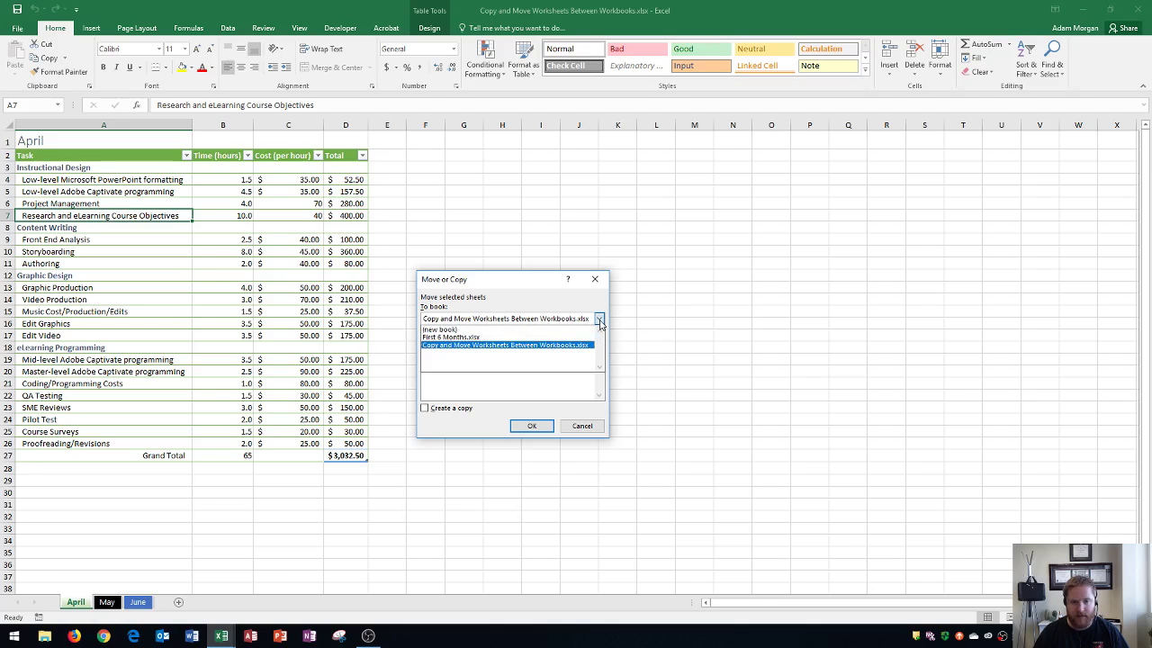
{"action": "left_click", "coordinate": [457, 337]}
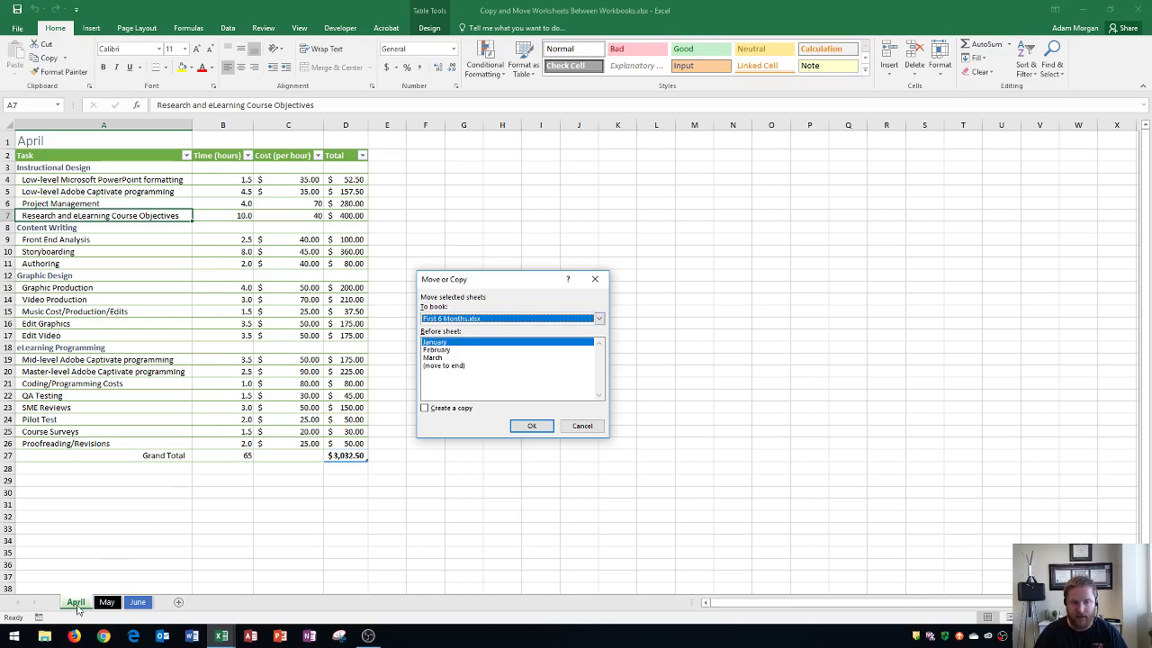
{"action": "left_click", "coordinate": [445, 366]}
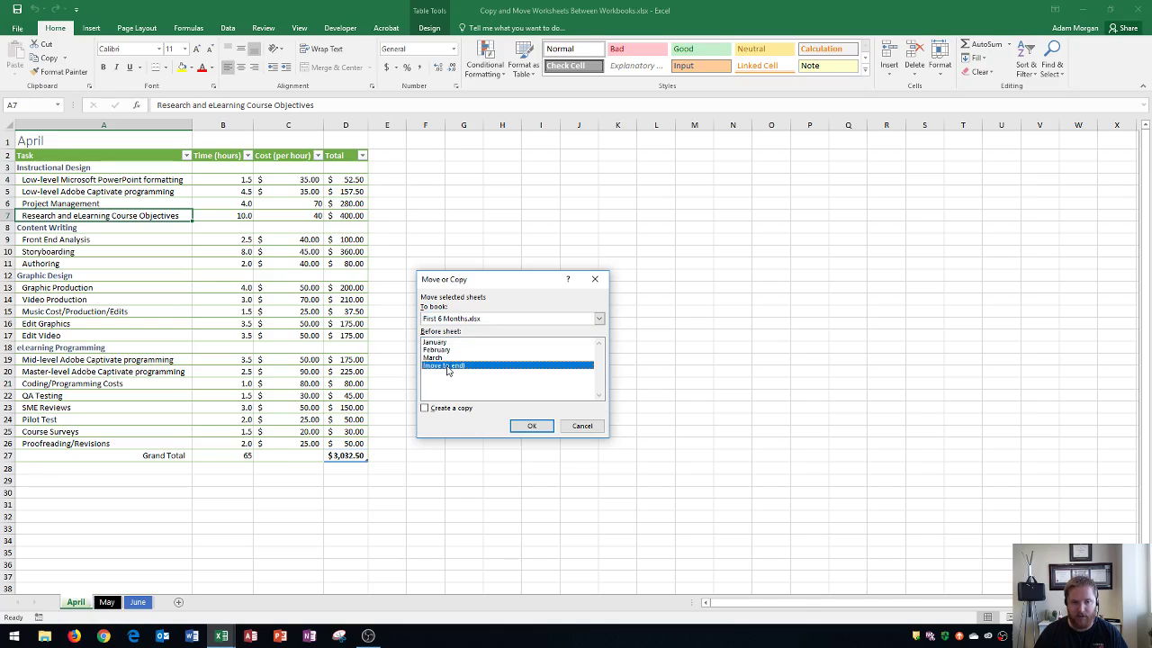
{"action": "left_click", "coordinate": [426, 410]}
{"action": "left_click", "coordinate": [531, 427]}
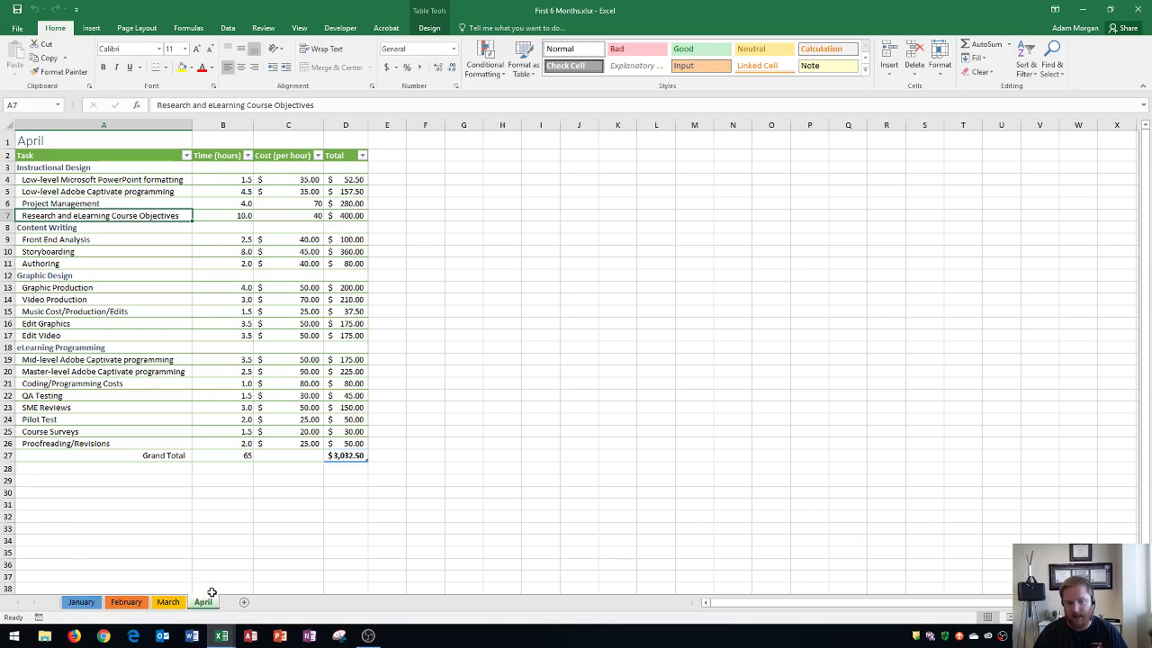
- From Copy and Move Worksheets Between Workbooks.xlsx, move the May sheet to the end of First 6 Months.xlsx without creating a copy
{"action": "mouse_move", "coordinate": [221, 635]}
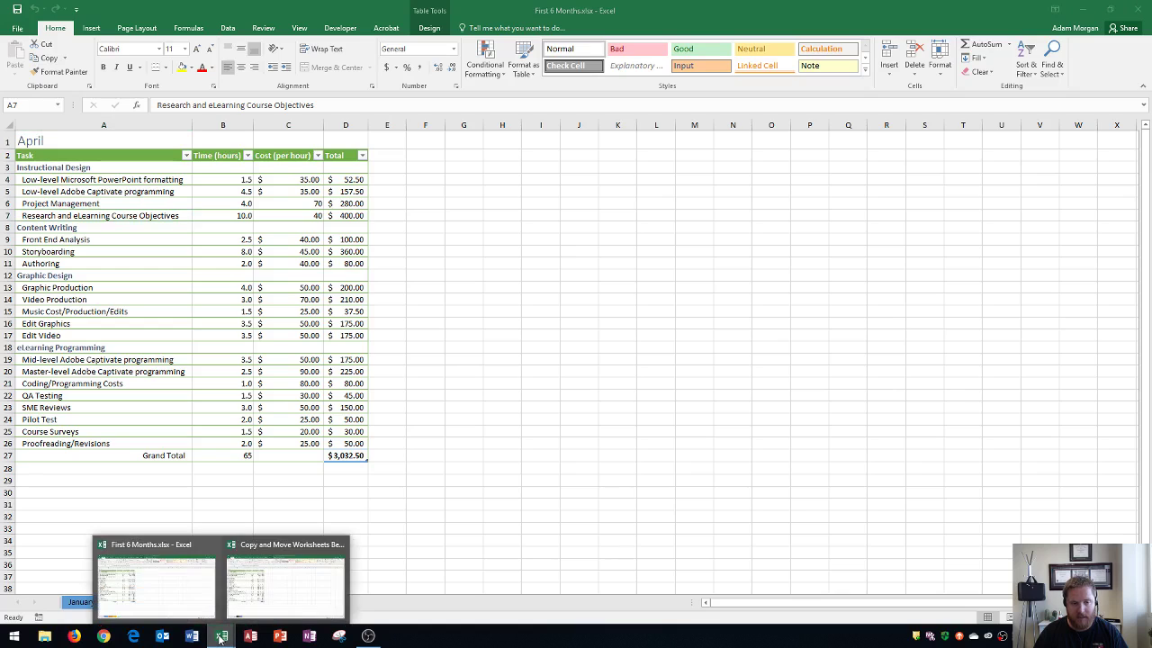
{"action": "left_click", "coordinate": [270, 576]}
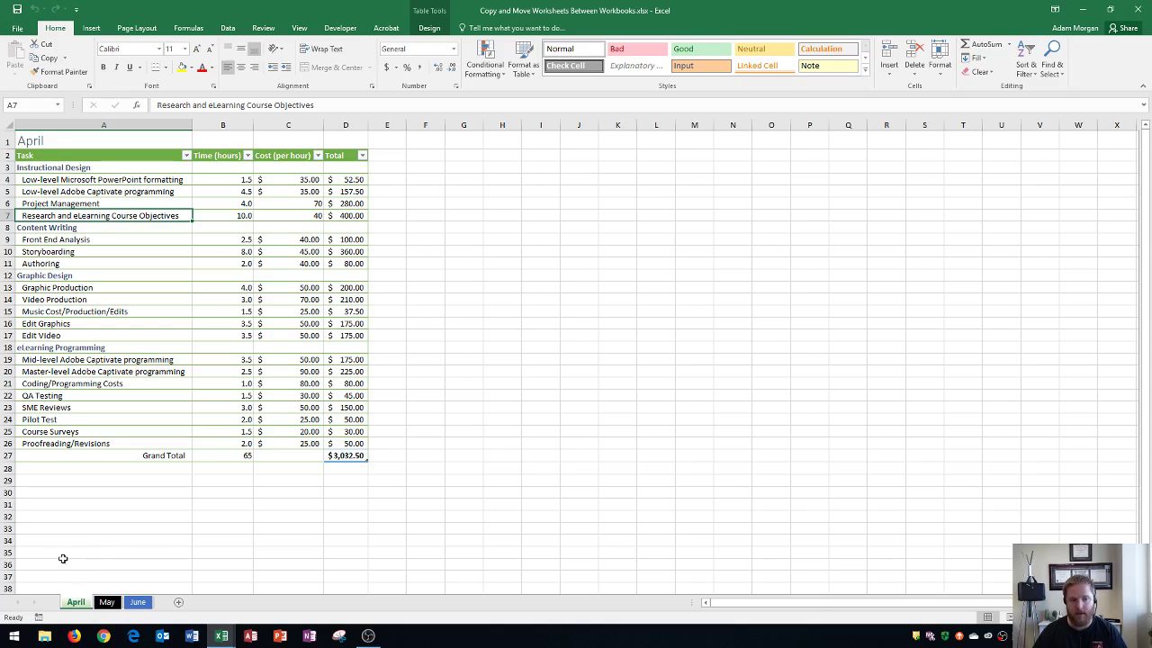
{"action": "left_click_drag", "start_coordinate": [100, 589], "coordinate": [131, 592]}
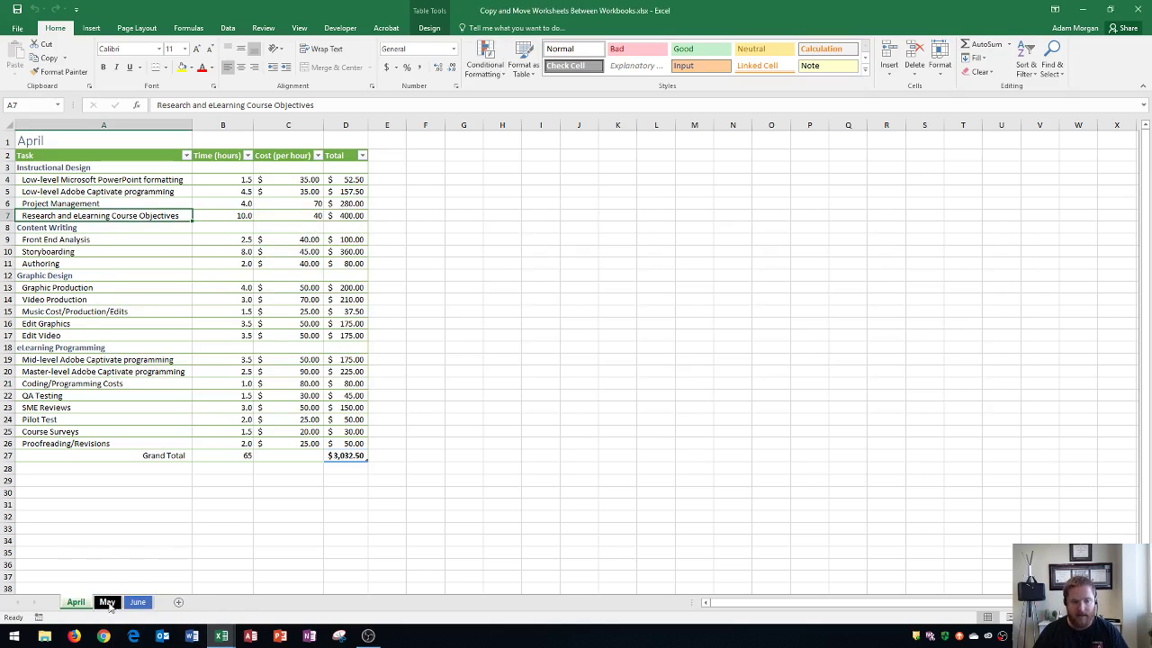
{"action": "left_click", "coordinate": [107, 602]}
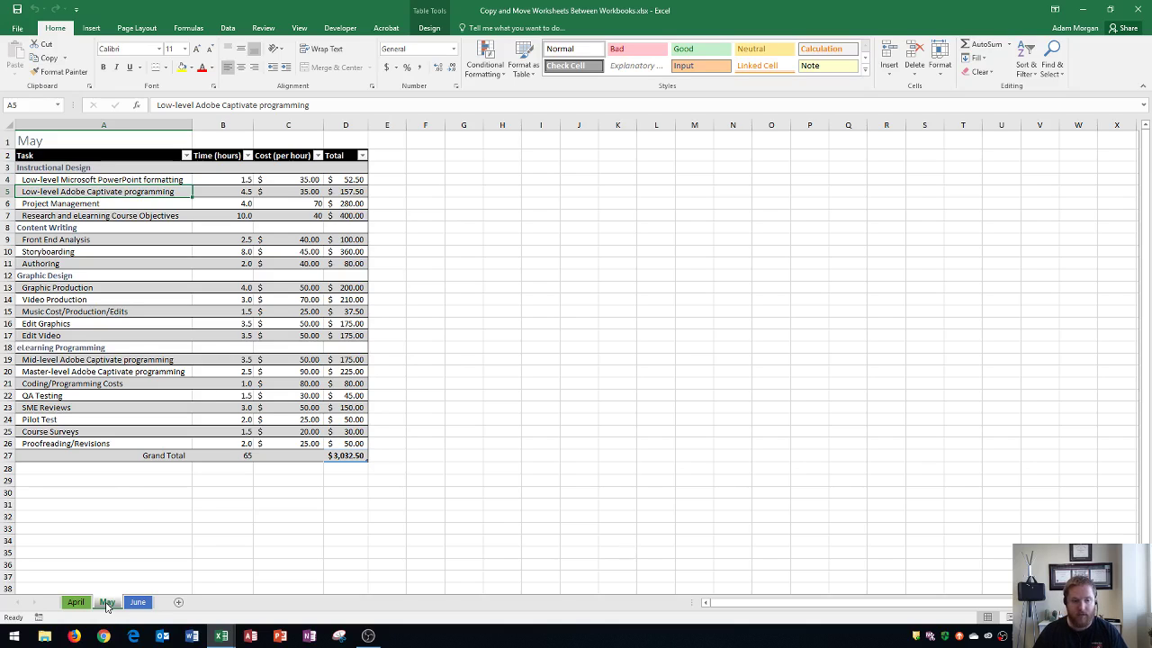
{"action": "right_click", "coordinate": [107, 604]}
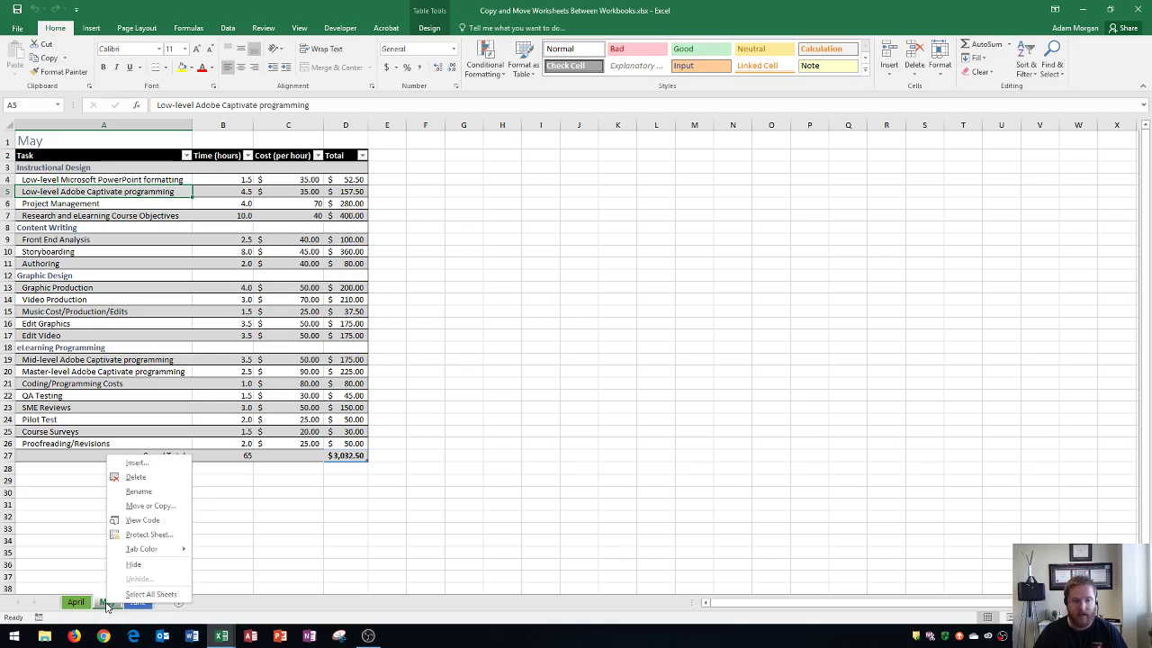
{"action": "left_click", "coordinate": [141, 506]}
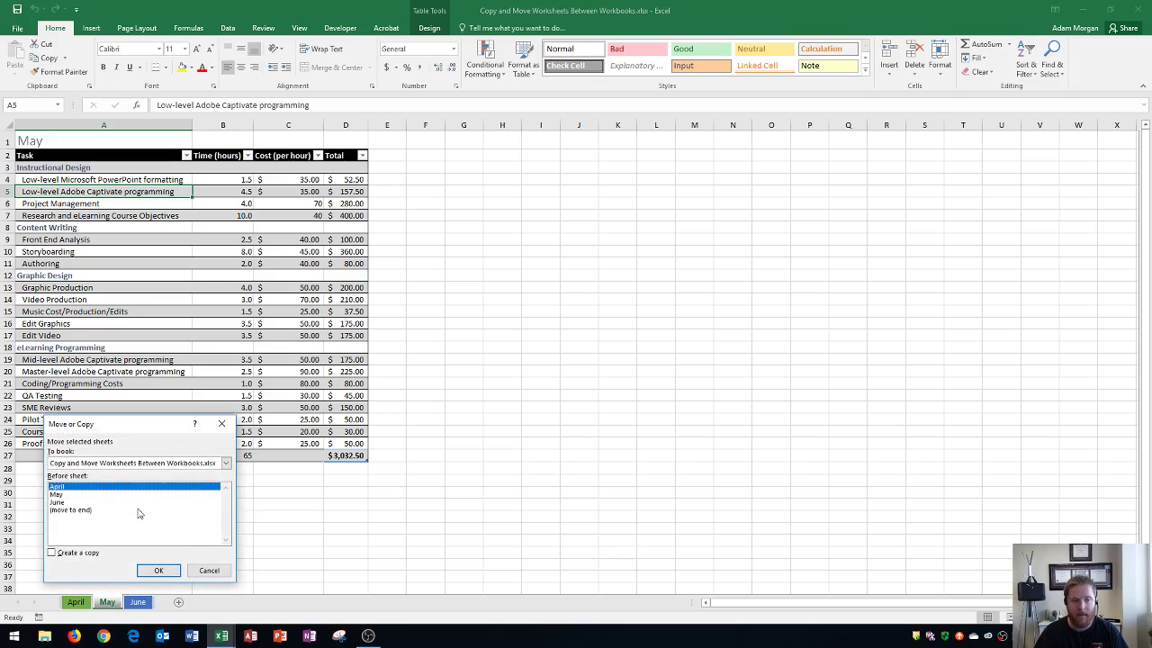
{"action": "left_click_drag", "start_coordinate": [151, 430], "coordinate": [525, 265]}
{"action": "left_click", "coordinate": [504, 298]}
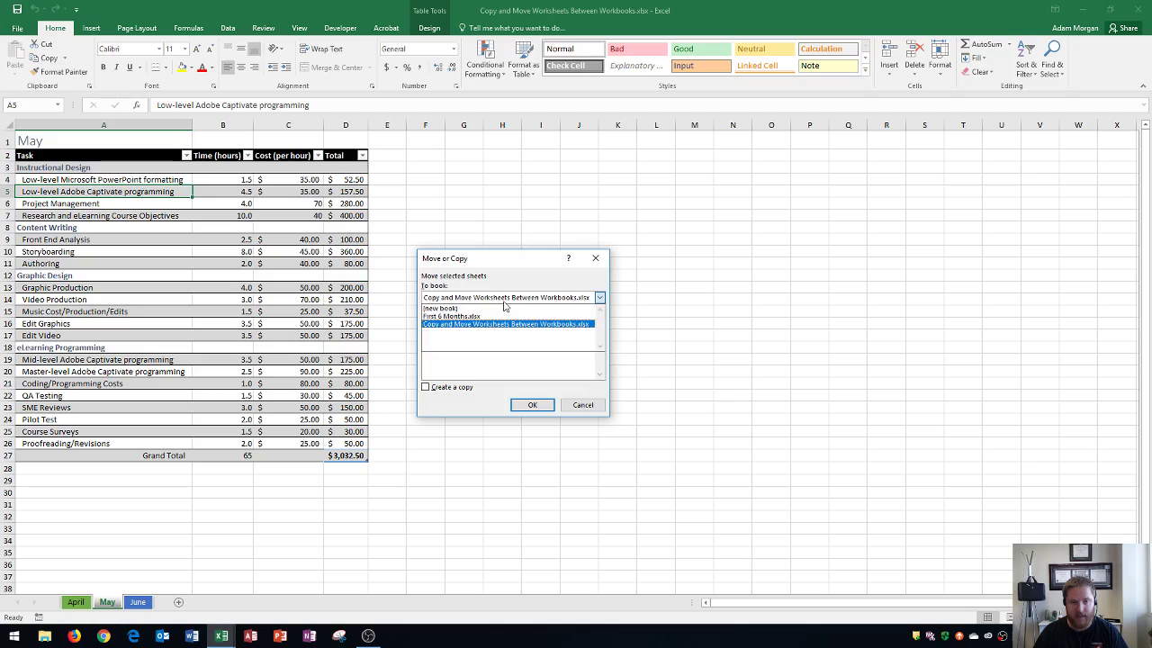
{"action": "left_click", "coordinate": [459, 317]}
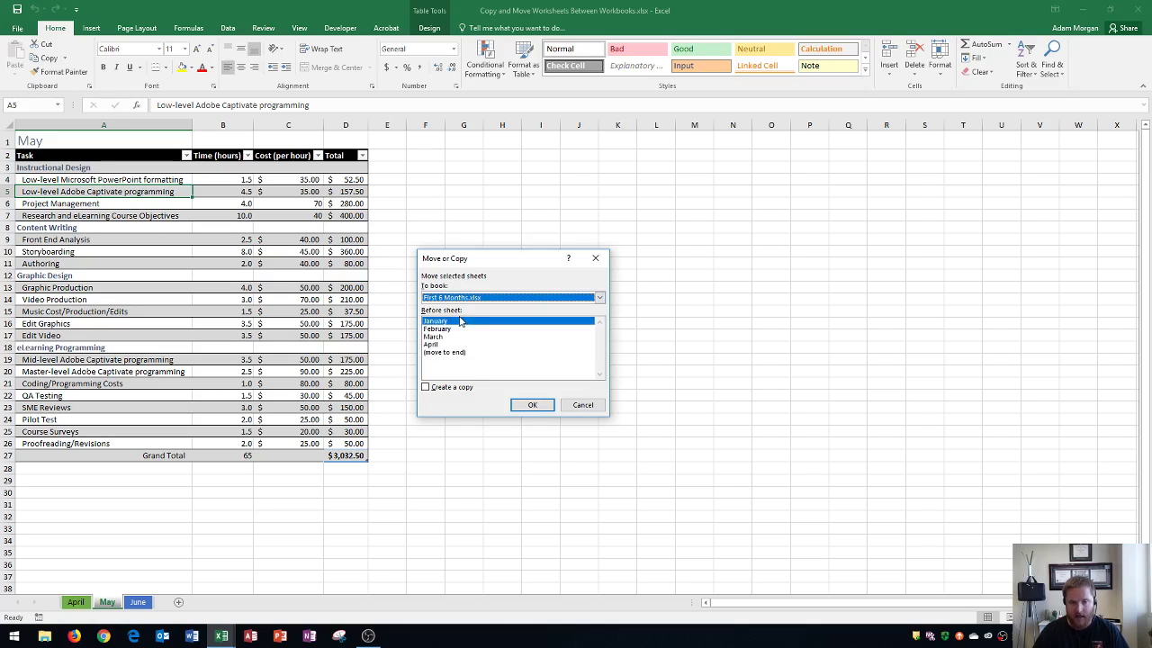
{"action": "left_click", "coordinate": [444, 352]}
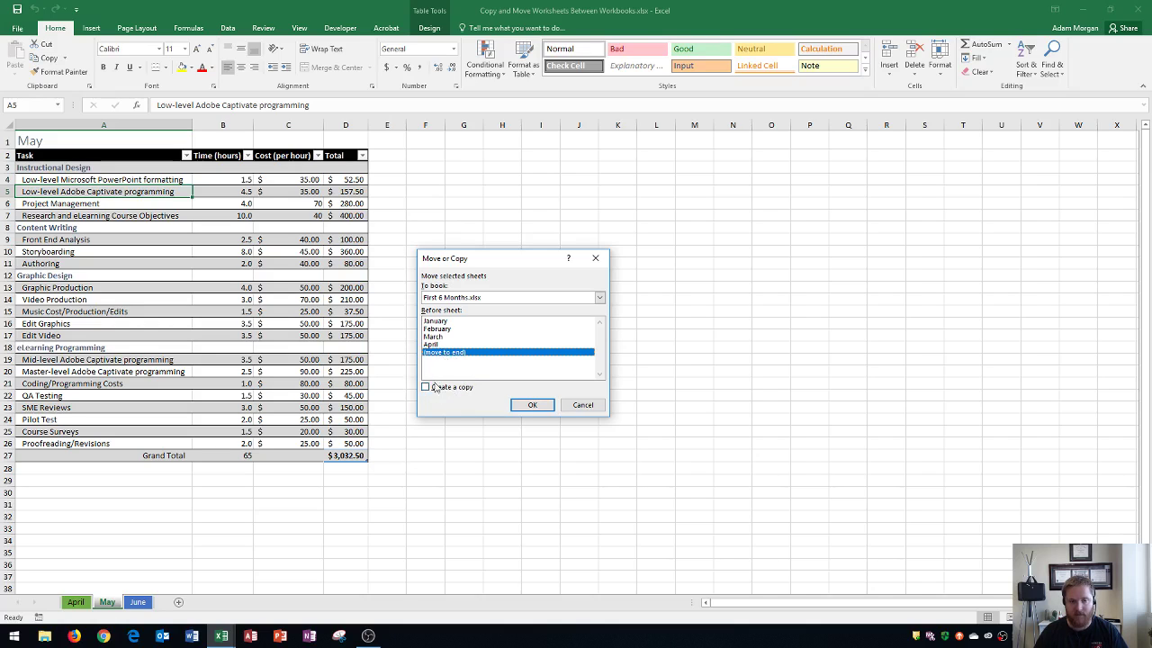
{"action": "left_click", "coordinate": [533, 406]}
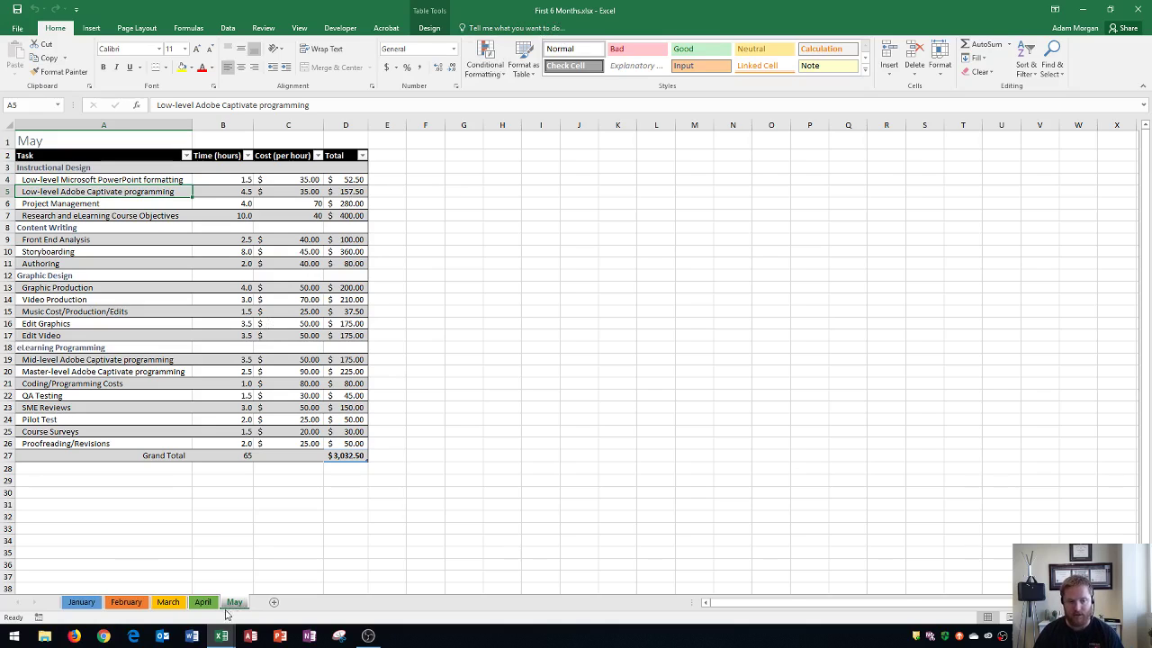
- Move the June sheet from Copy and Move Worksheets Between Workbooks.xlsx to First 6 Months.xlsx before January, and reposition it after May
{"action": "mouse_move", "coordinate": [227, 634]}
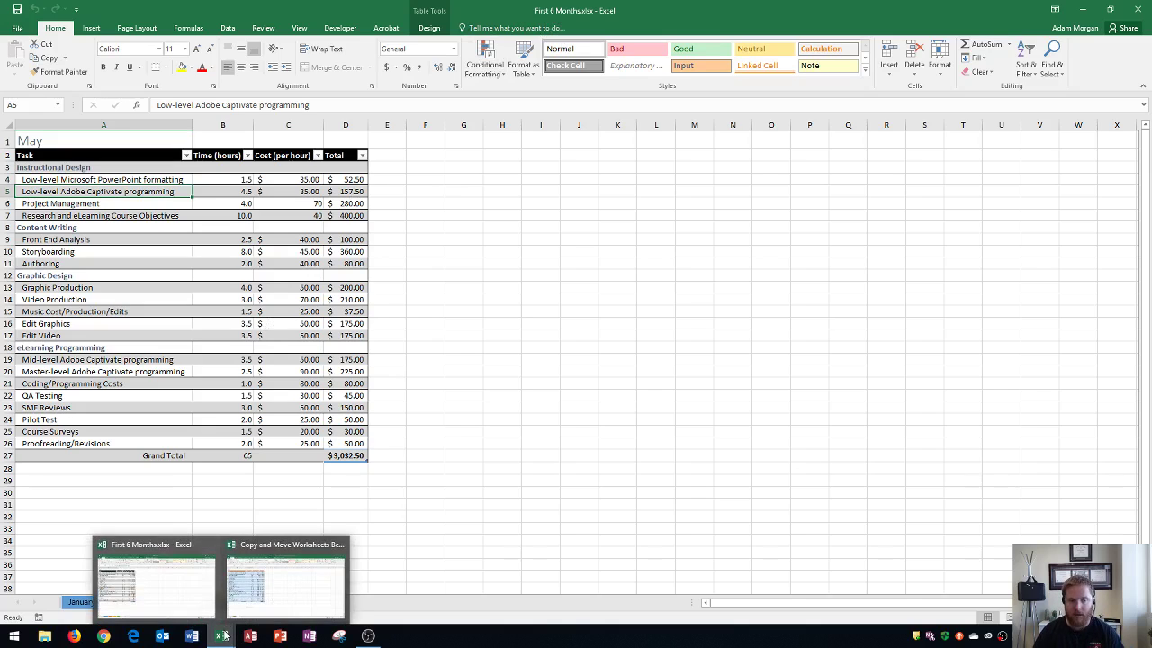
{"action": "left_click", "coordinate": [255, 592]}
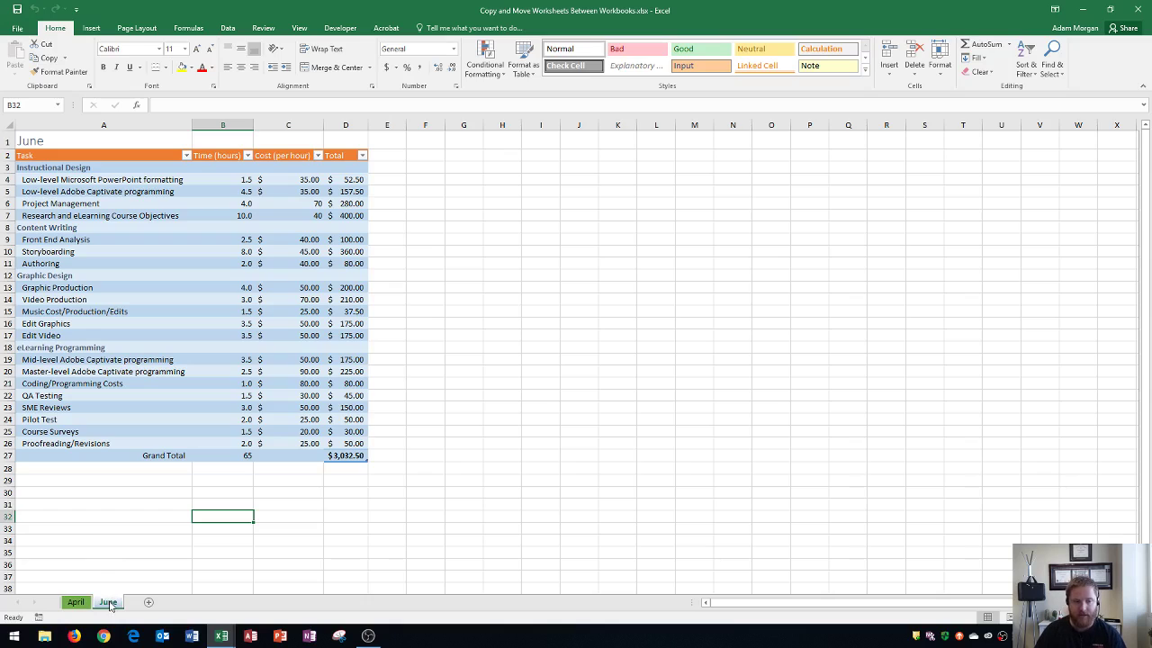
{"action": "right_click", "coordinate": [111, 606]}
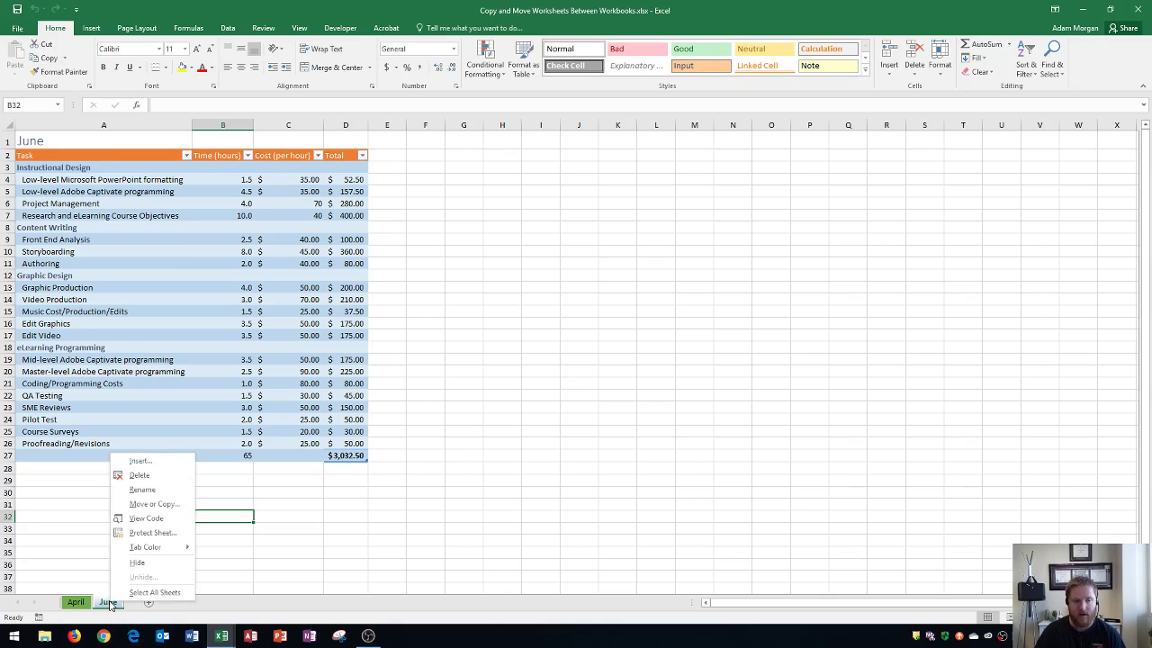
{"action": "left_click", "coordinate": [155, 504]}
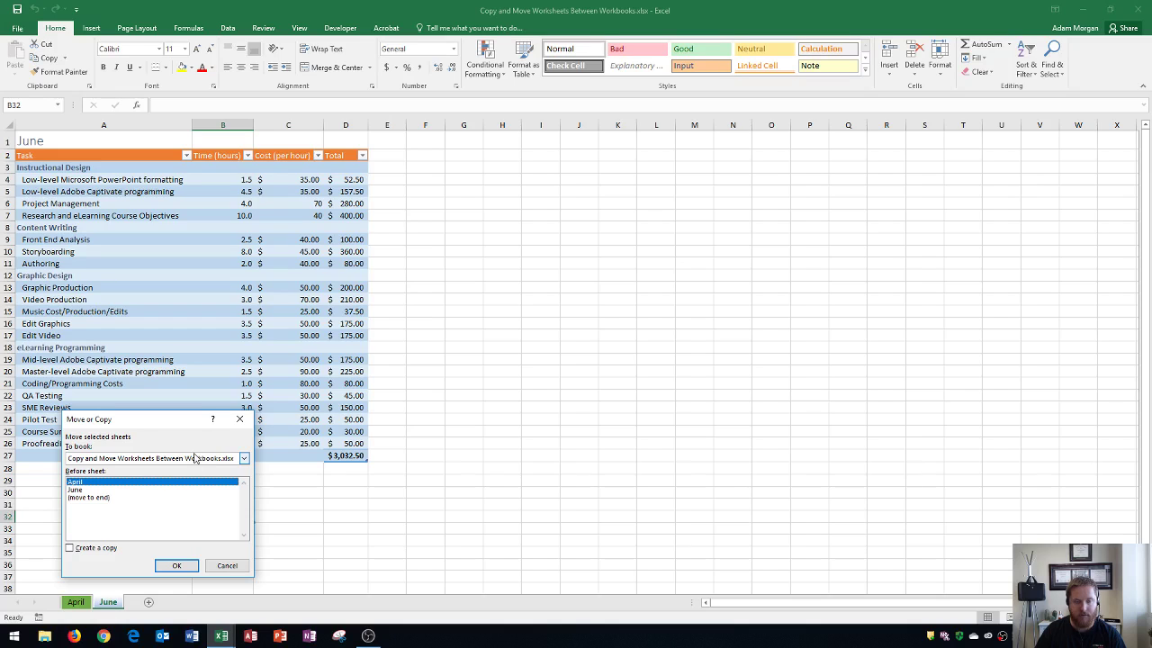
{"action": "left_click", "coordinate": [189, 459]}
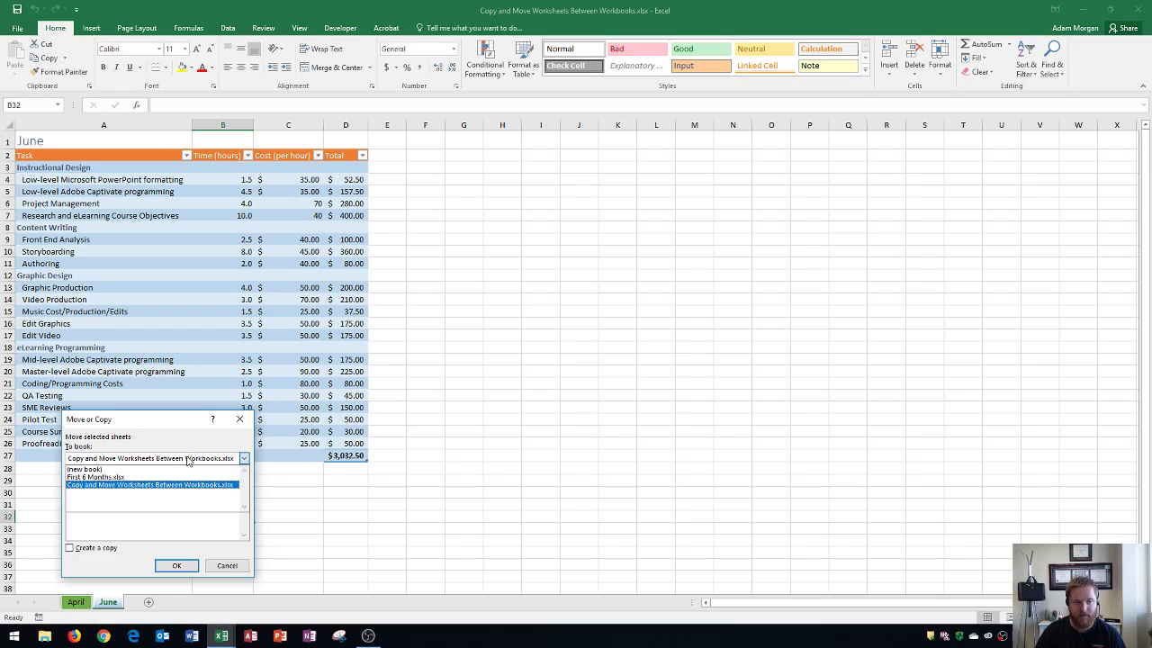
{"action": "left_click", "coordinate": [96, 477]}
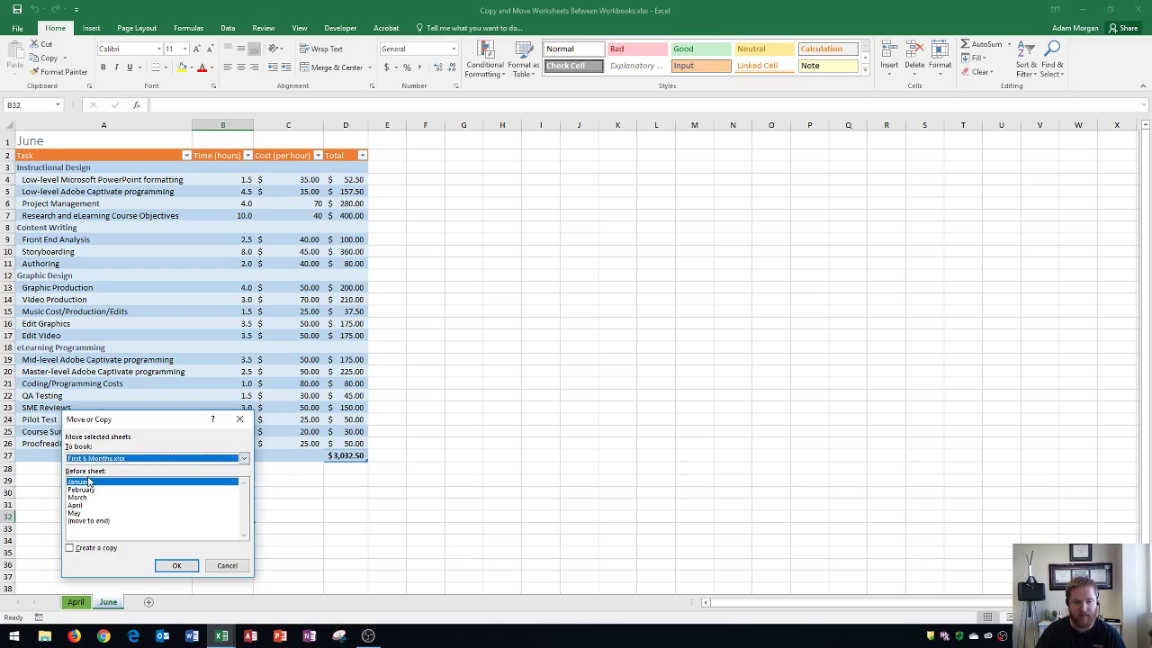
{"action": "left_click_drag", "start_coordinate": [138, 430], "coordinate": [429, 258]}
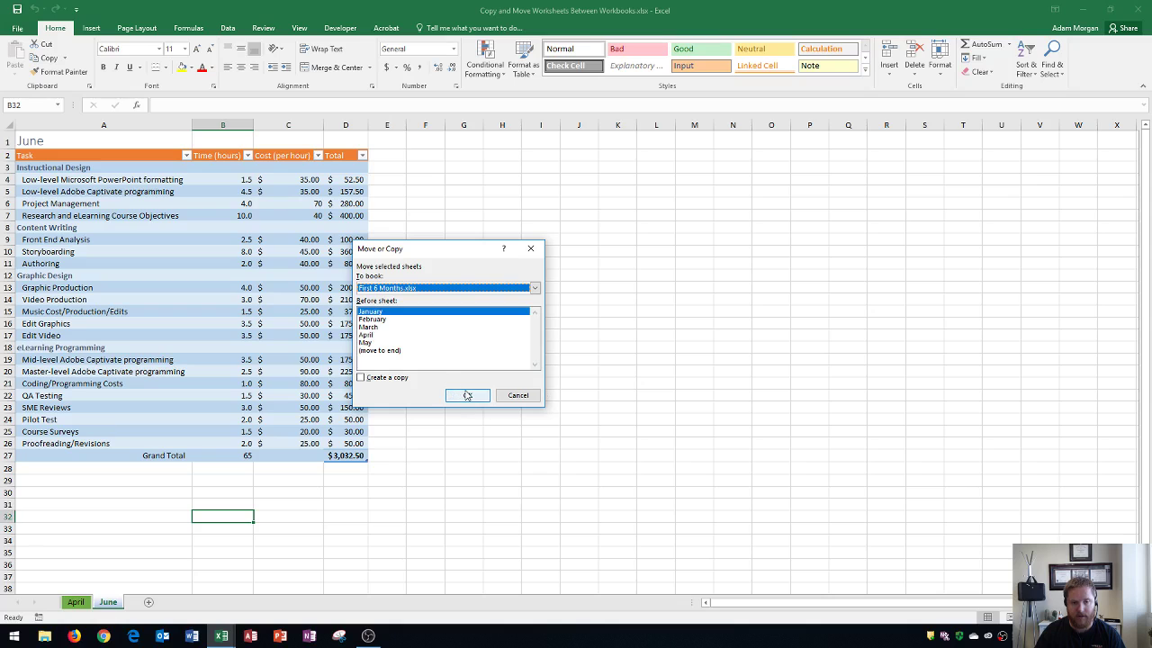
{"action": "left_click", "coordinate": [467, 395]}
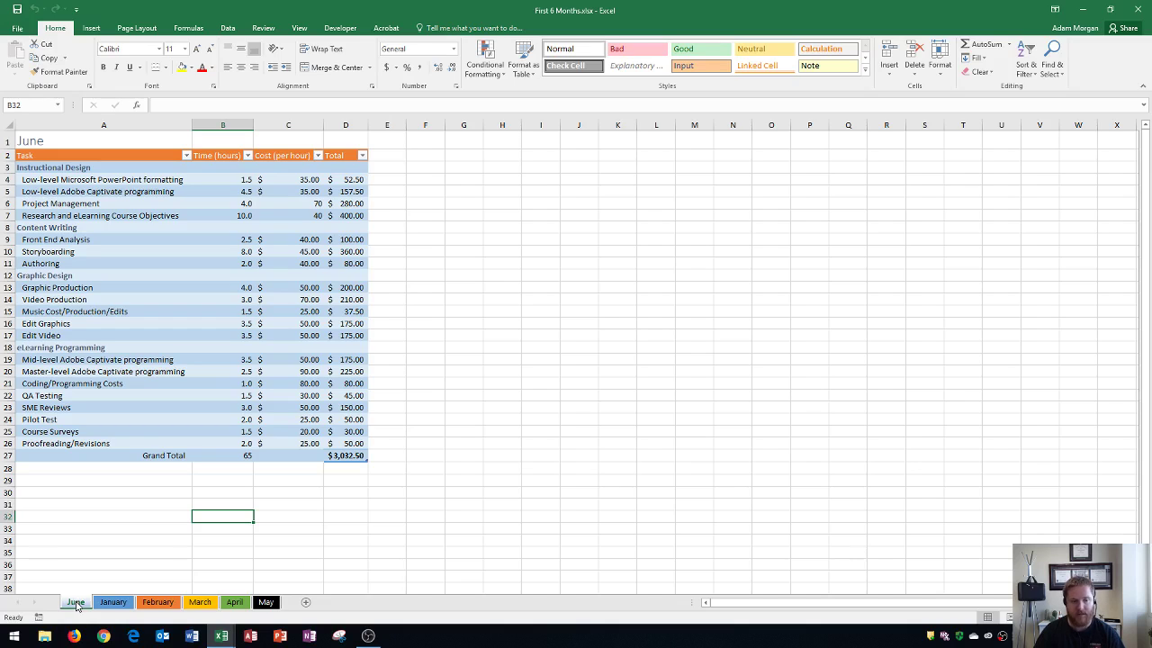
{"action": "left_click_drag", "start_coordinate": [76, 605], "coordinate": [295, 599]}
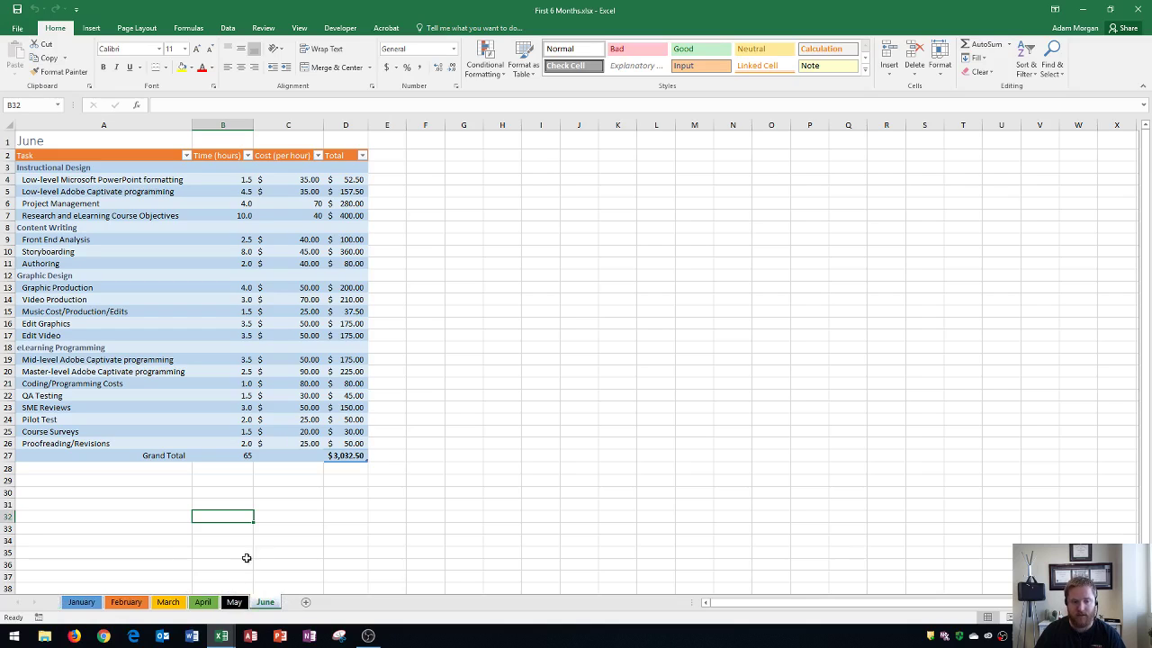
- Check which sheets remain in Copy and Move Worksheets Between Workbooks.xlsx, and return to First 6 Months.xlsx
{"action": "mouse_move", "coordinate": [221, 637]}
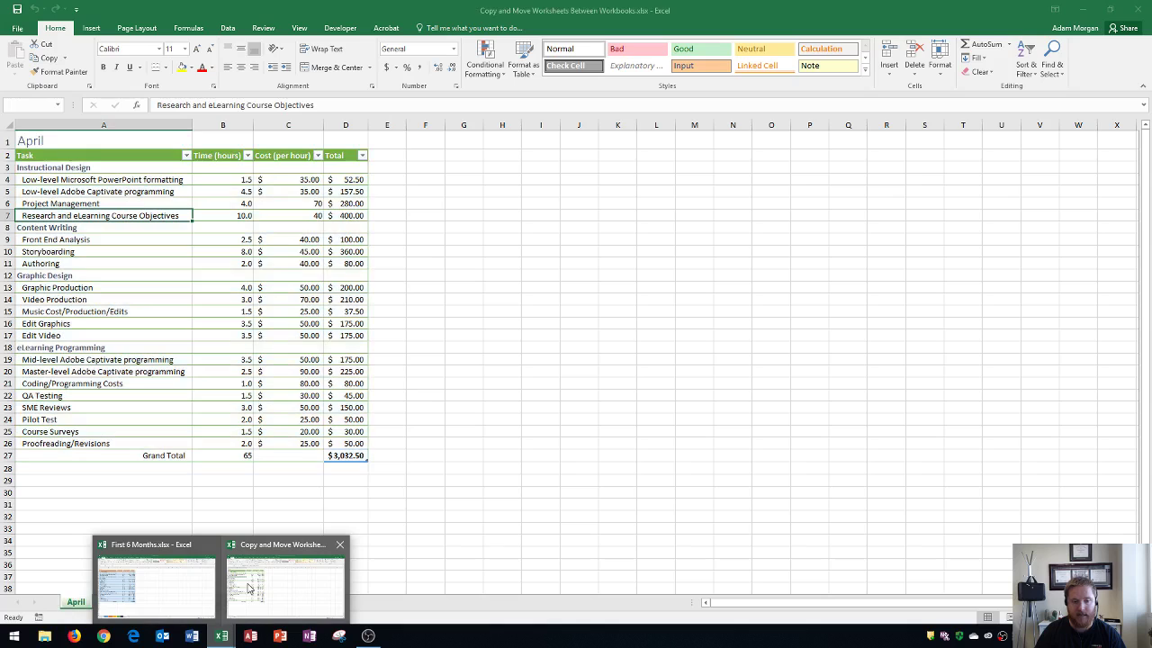
{"action": "left_click", "coordinate": [279, 576]}
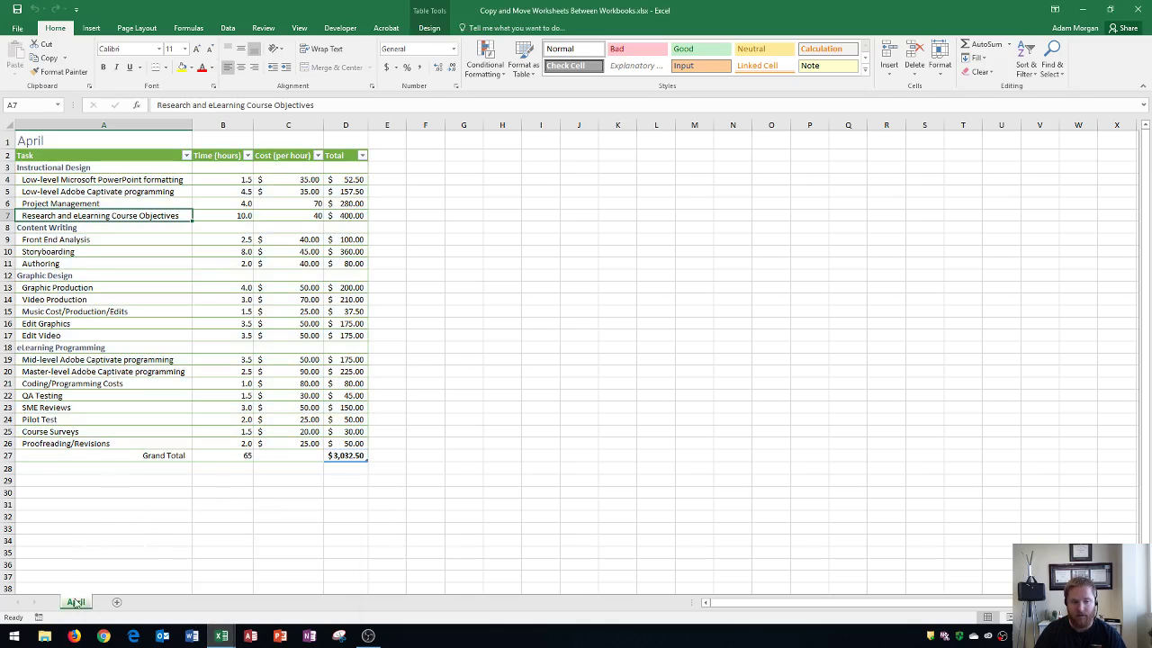
{"action": "mouse_move", "coordinate": [221, 635]}
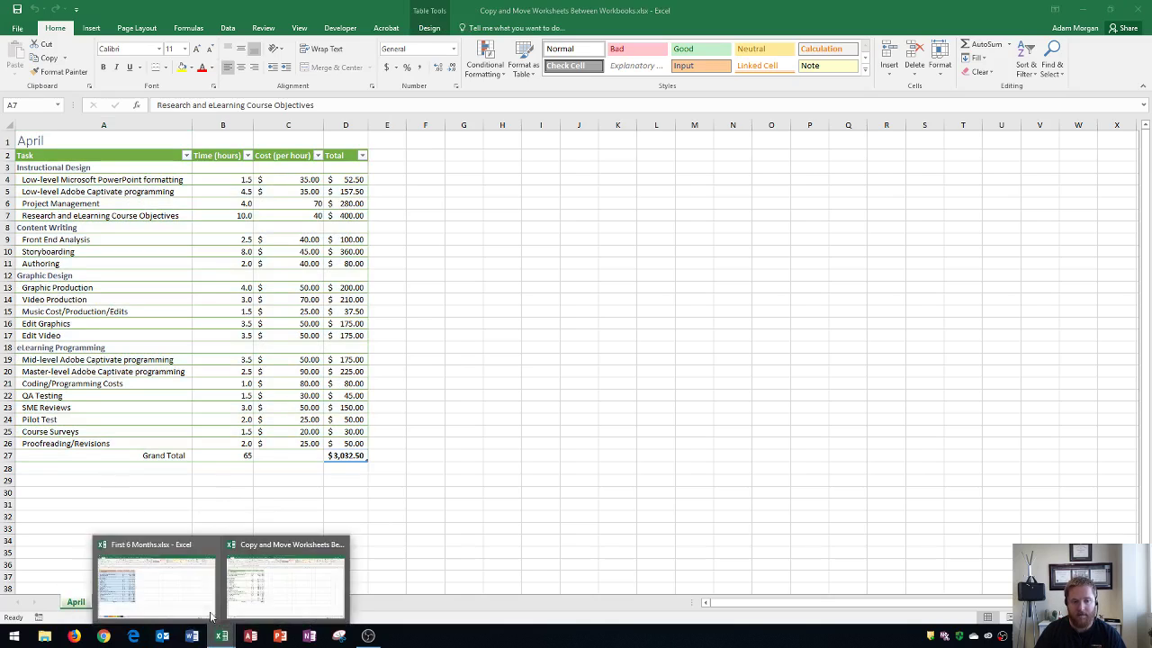
{"action": "left_click", "coordinate": [199, 595]}
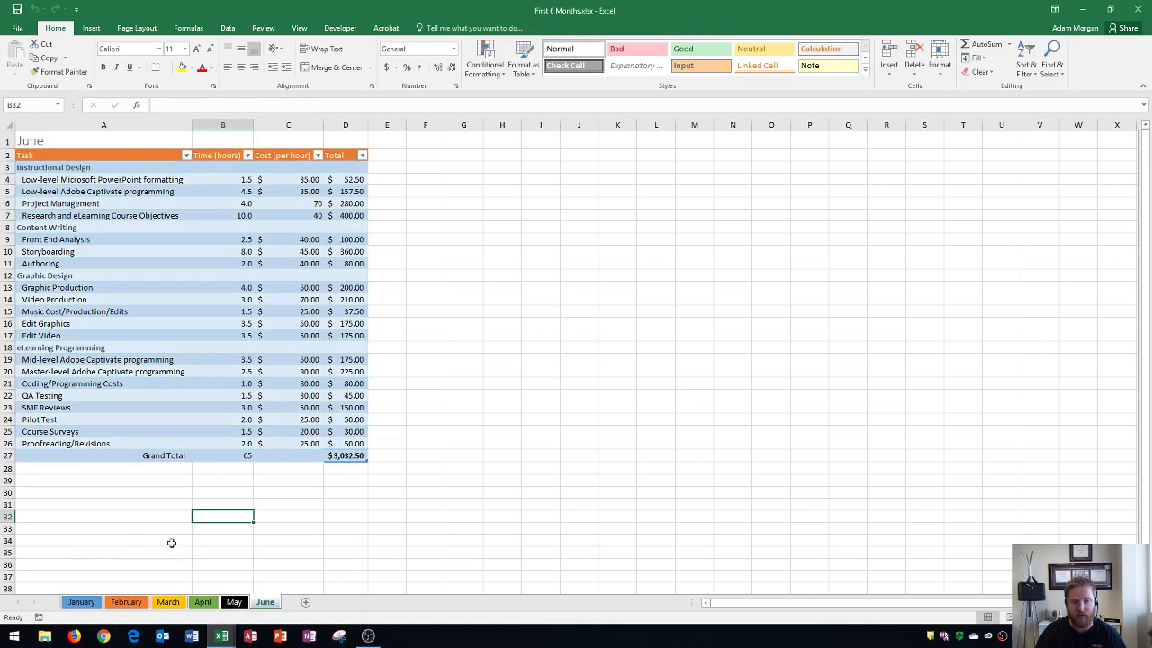